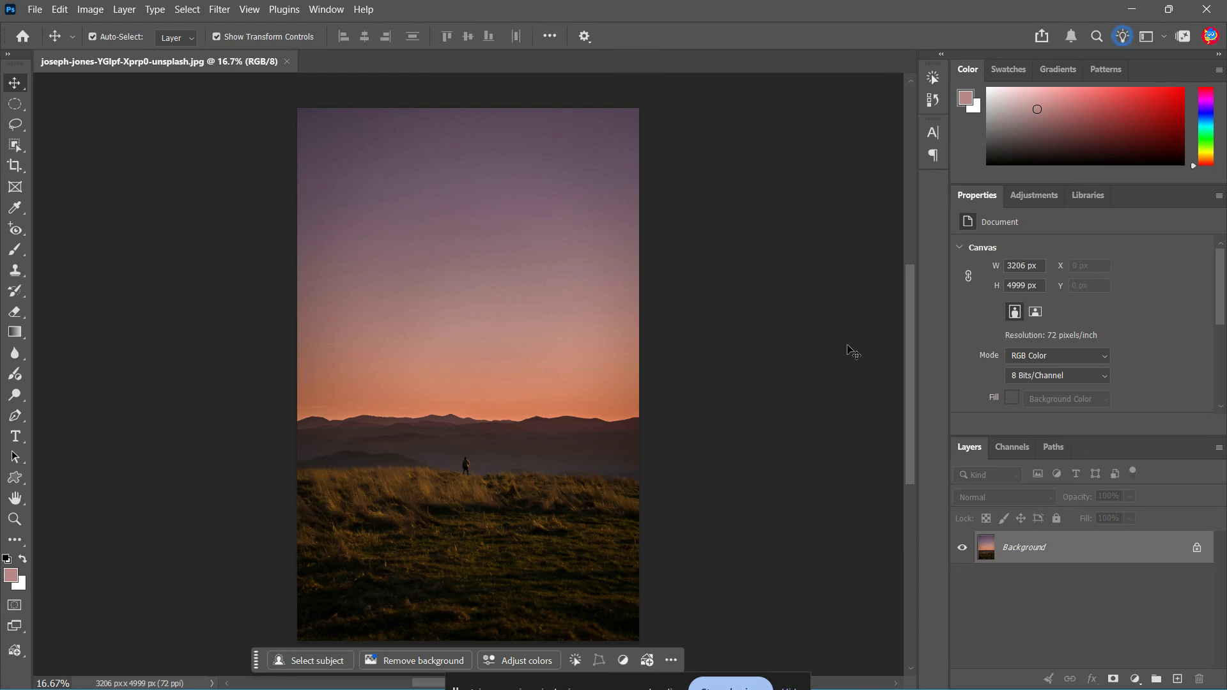
- Place the starry night-sky JPG with snowy mountains from the Music folder as an embedded image over the sunset photo
left_click(34, 12)
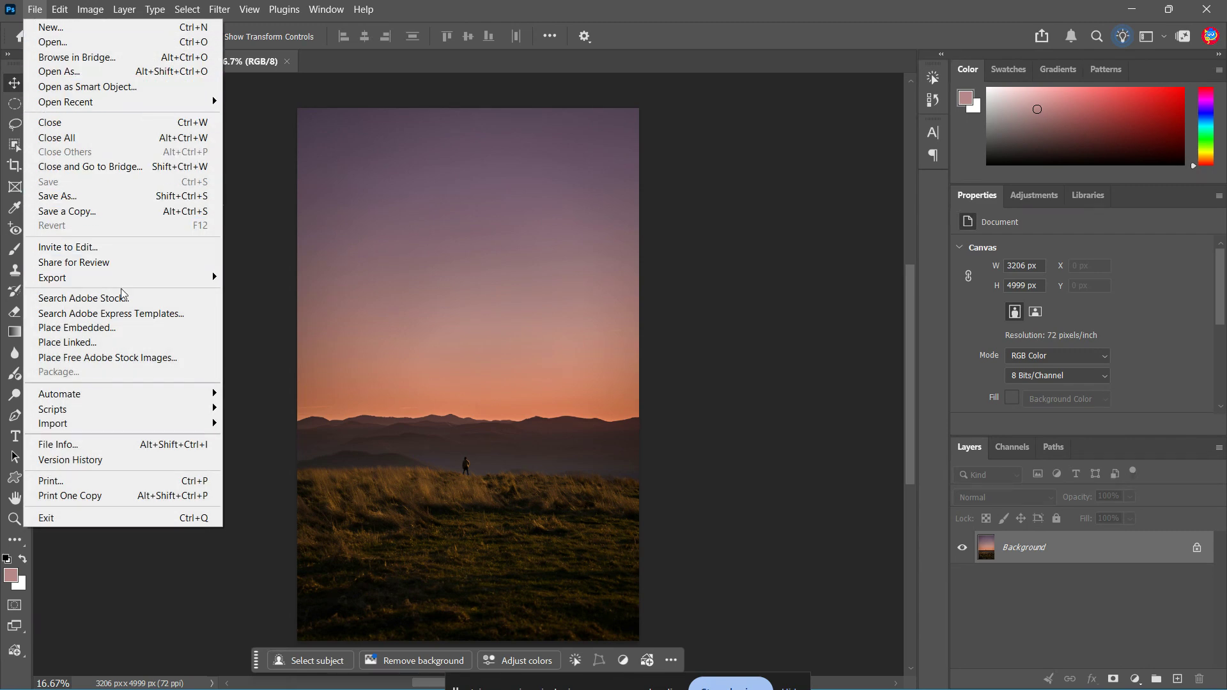
left_click(140, 330)
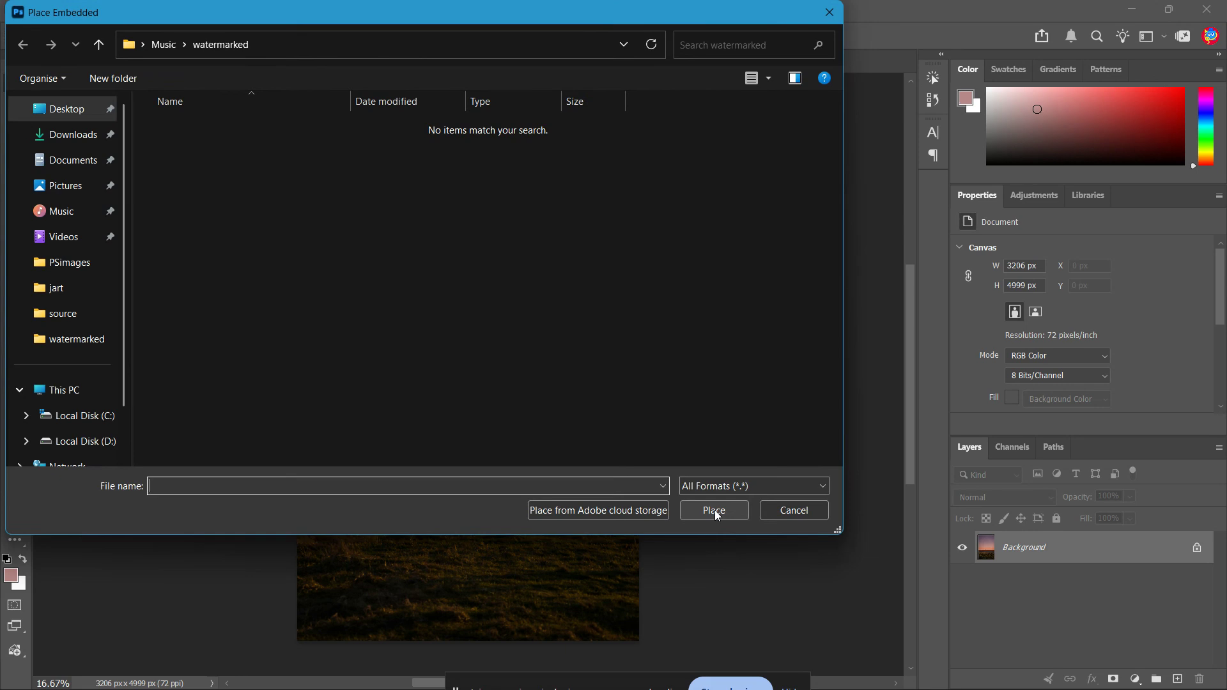
left_click(79, 160)
left_click(75, 185)
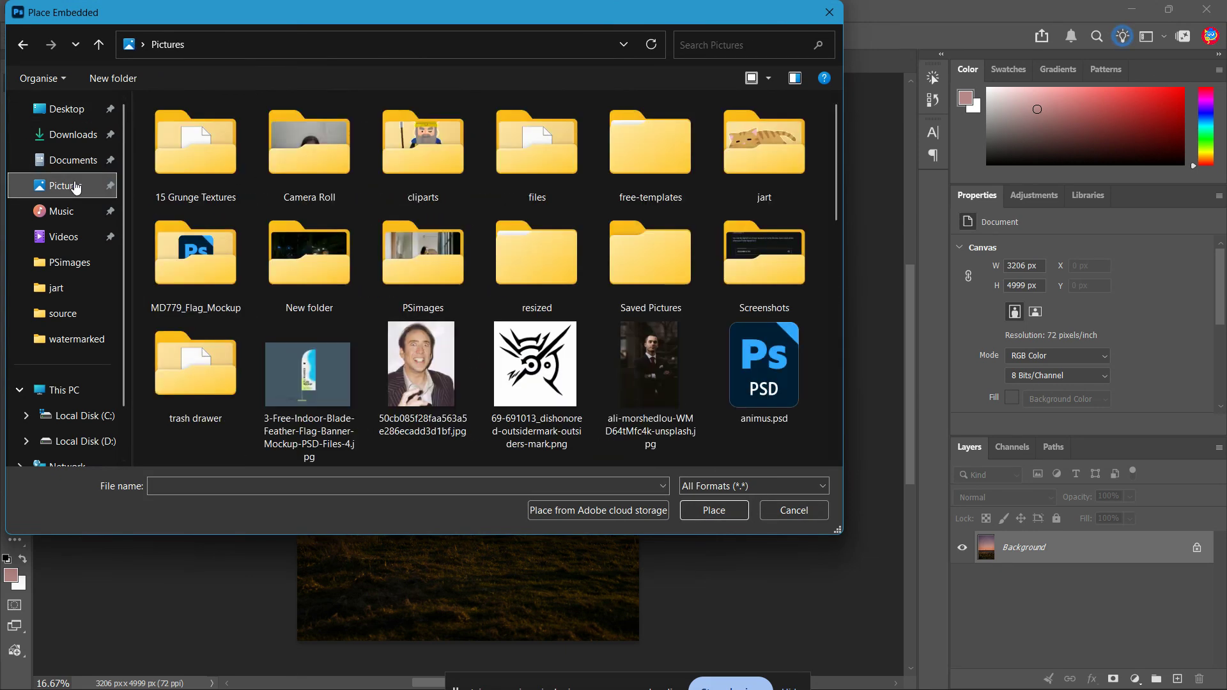
left_click(76, 215)
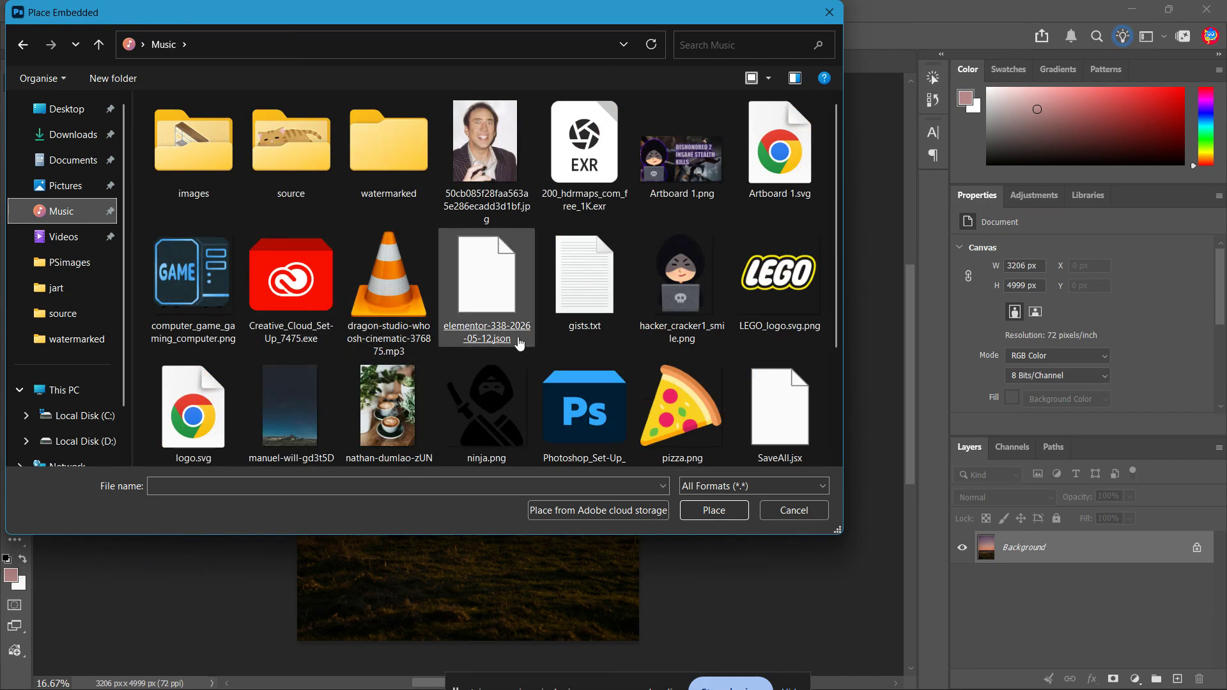
double_click(317, 423)
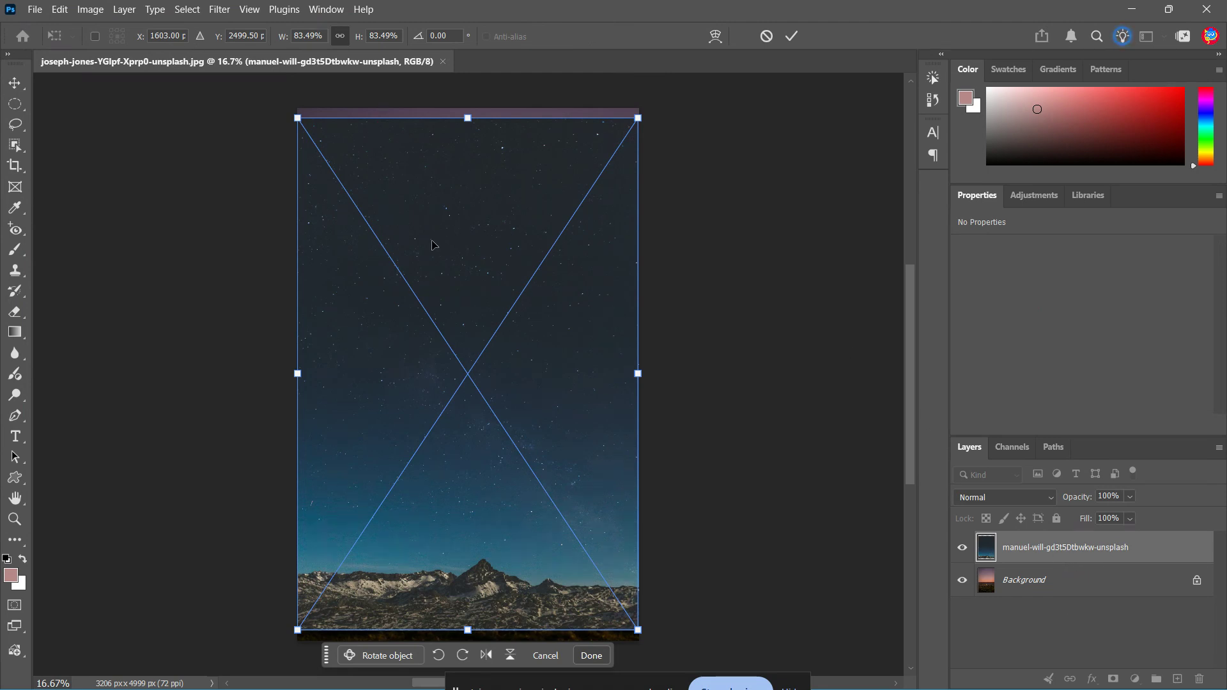
- Align the placed sky image with the canvas top and scale it to about 86.79% so it covers the whole canvas
left_click_drag(458, 336, 455, 326)
scroll(682, 569, "down", 1)
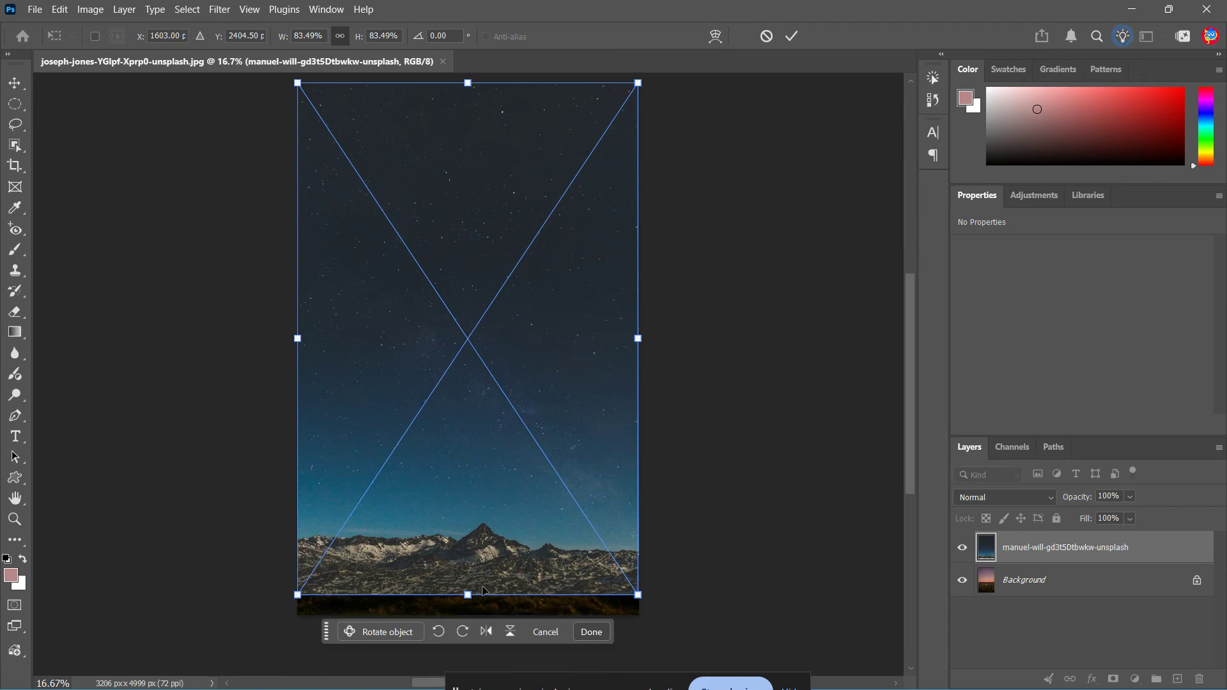
left_click_drag(471, 593, 471, 614)
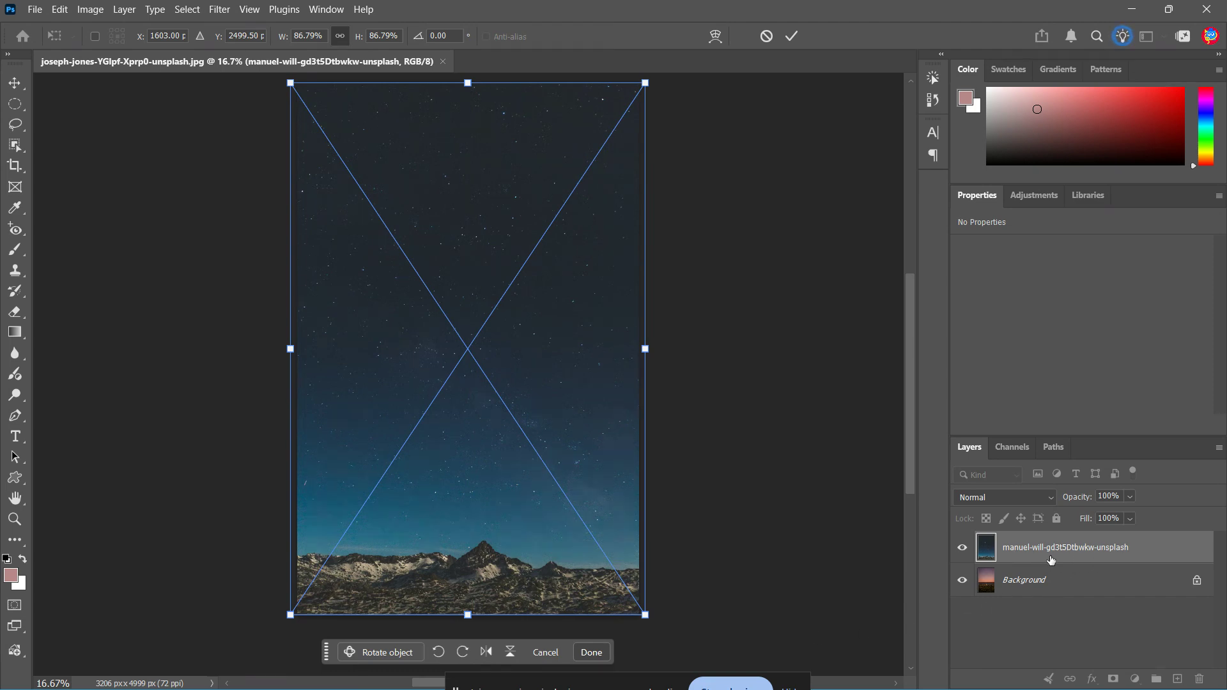
key("Return")
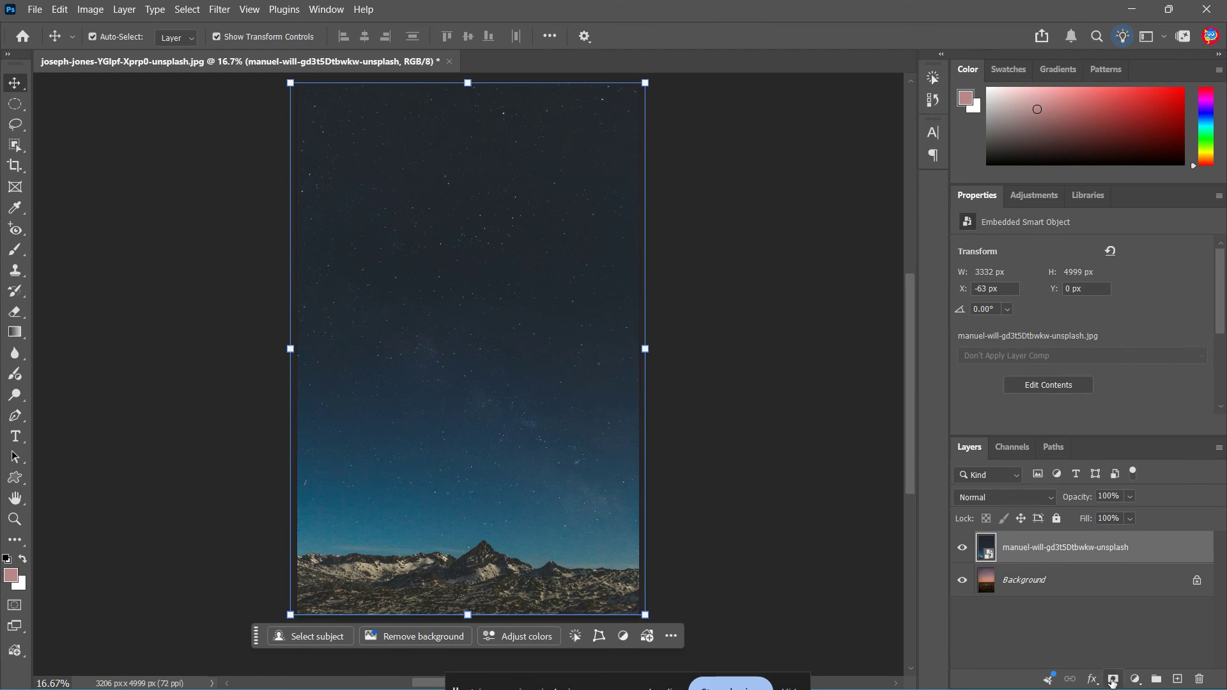
- Add a layer mask to the night-sky layer and set the Gradient tool to the black-to-white preset from the Basics group
left_click(1113, 680)
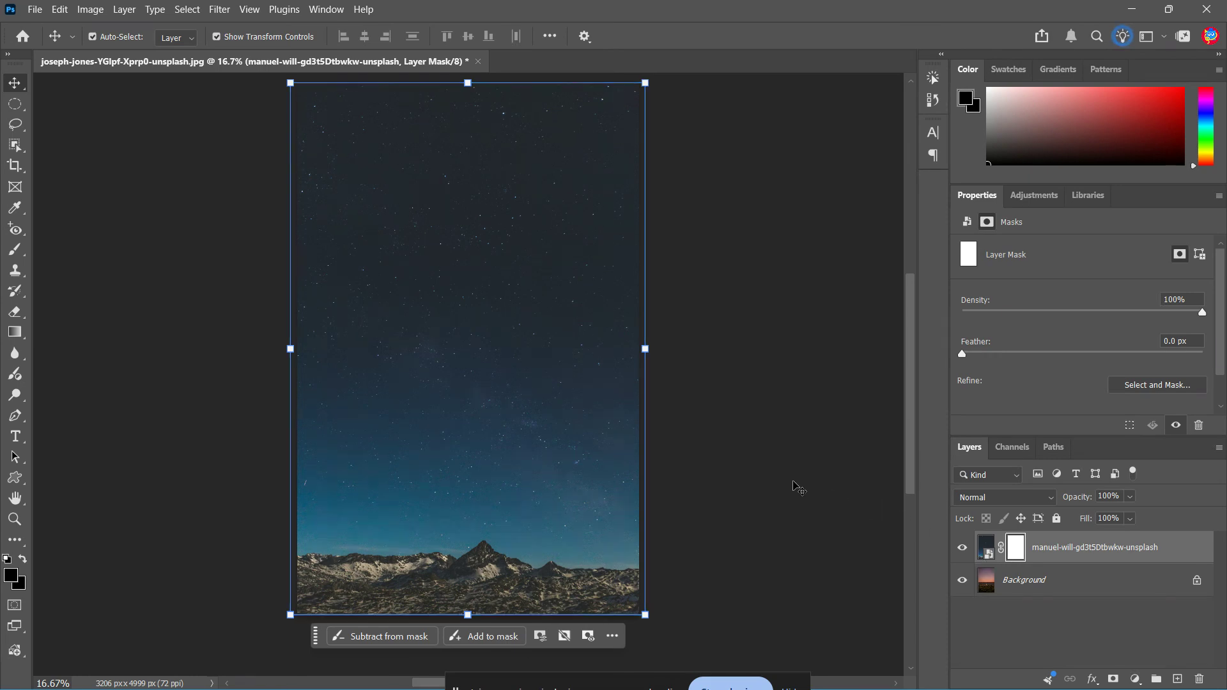
key("g")
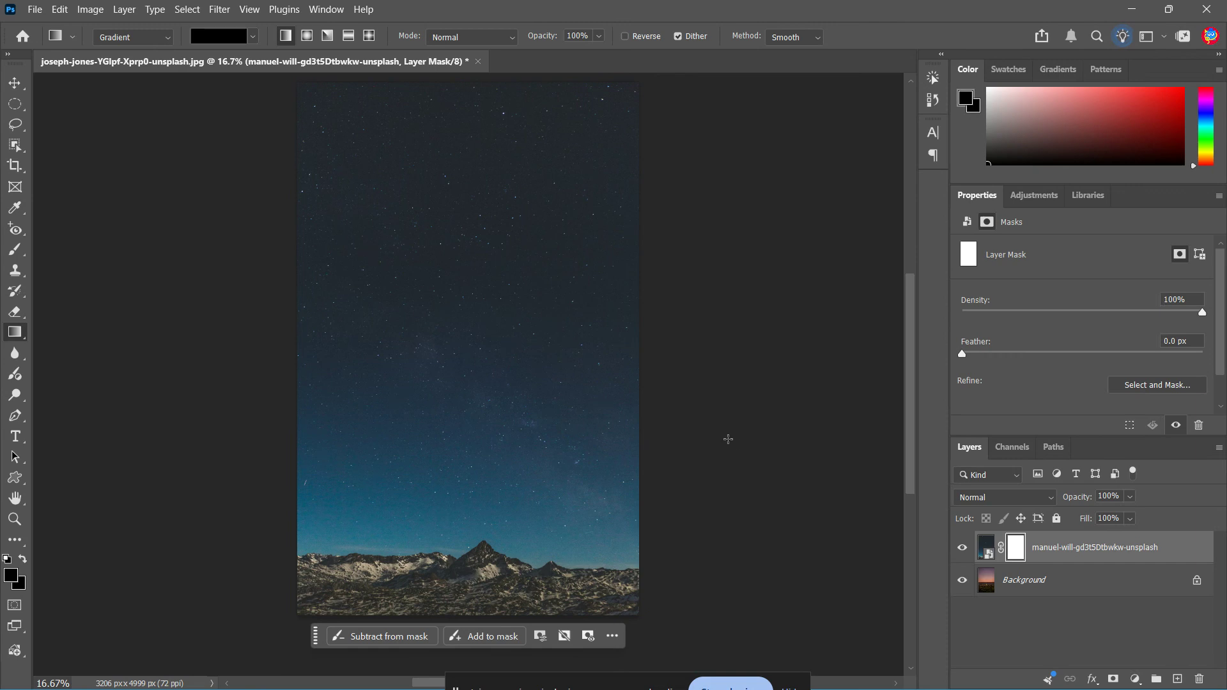
right_click(15, 333)
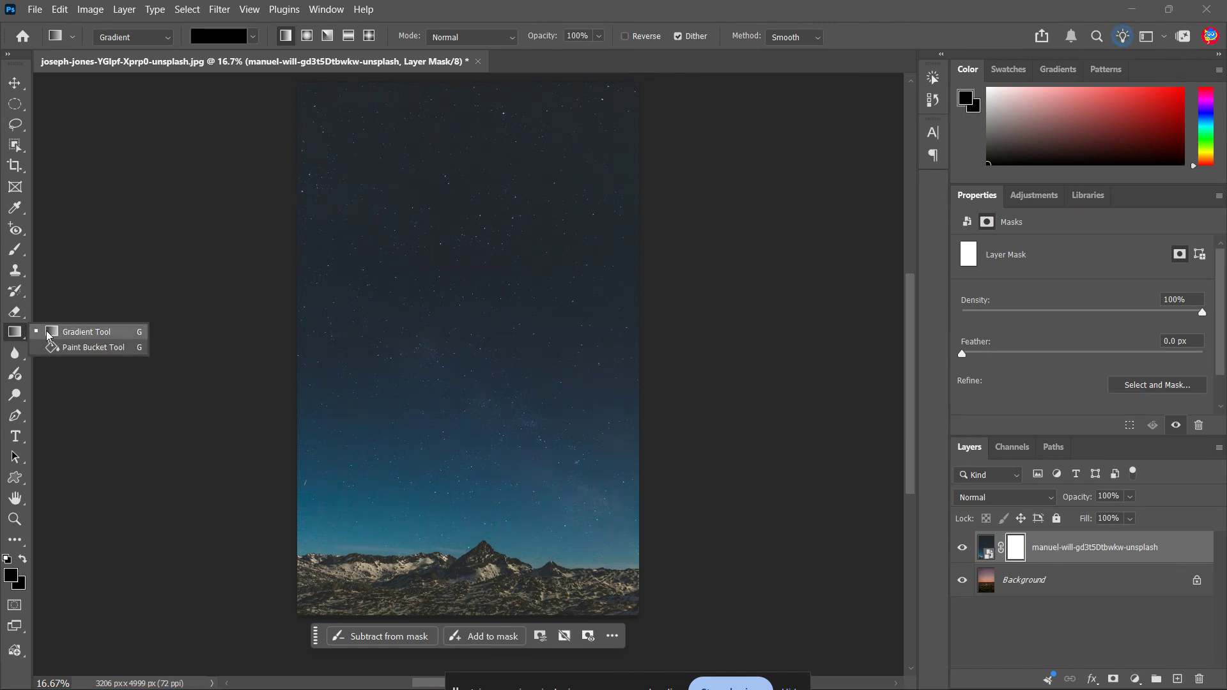
left_click(70, 333)
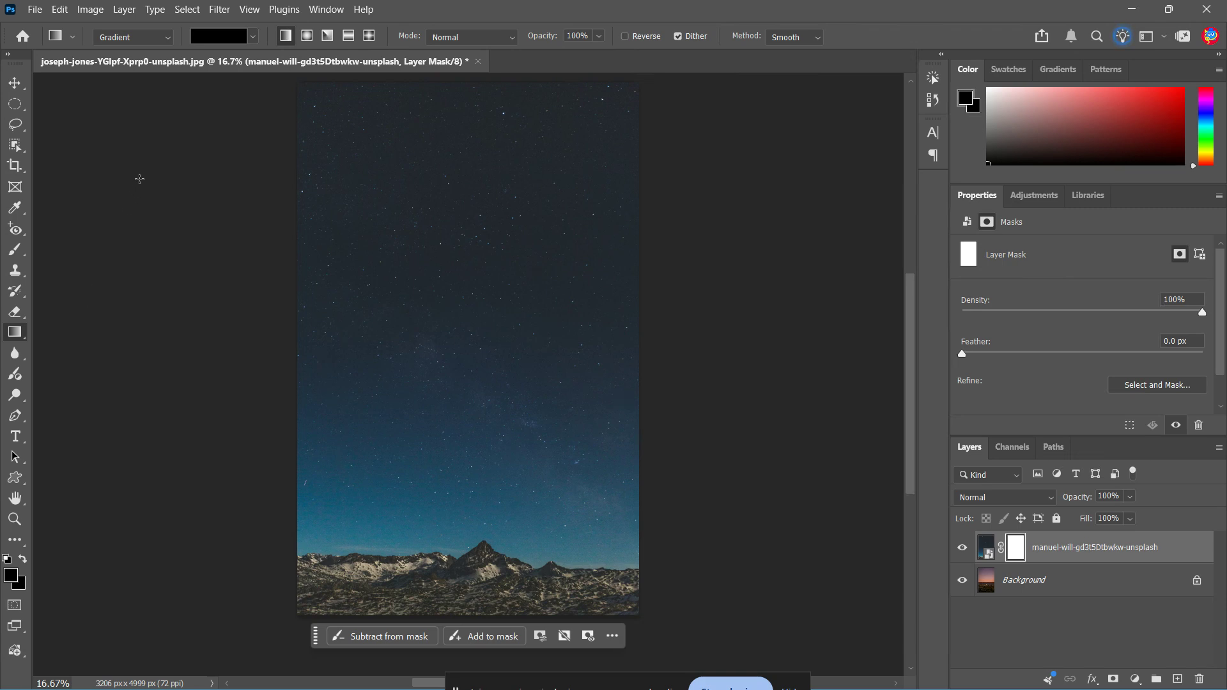
left_click(162, 39)
left_click(163, 39)
left_click(254, 39)
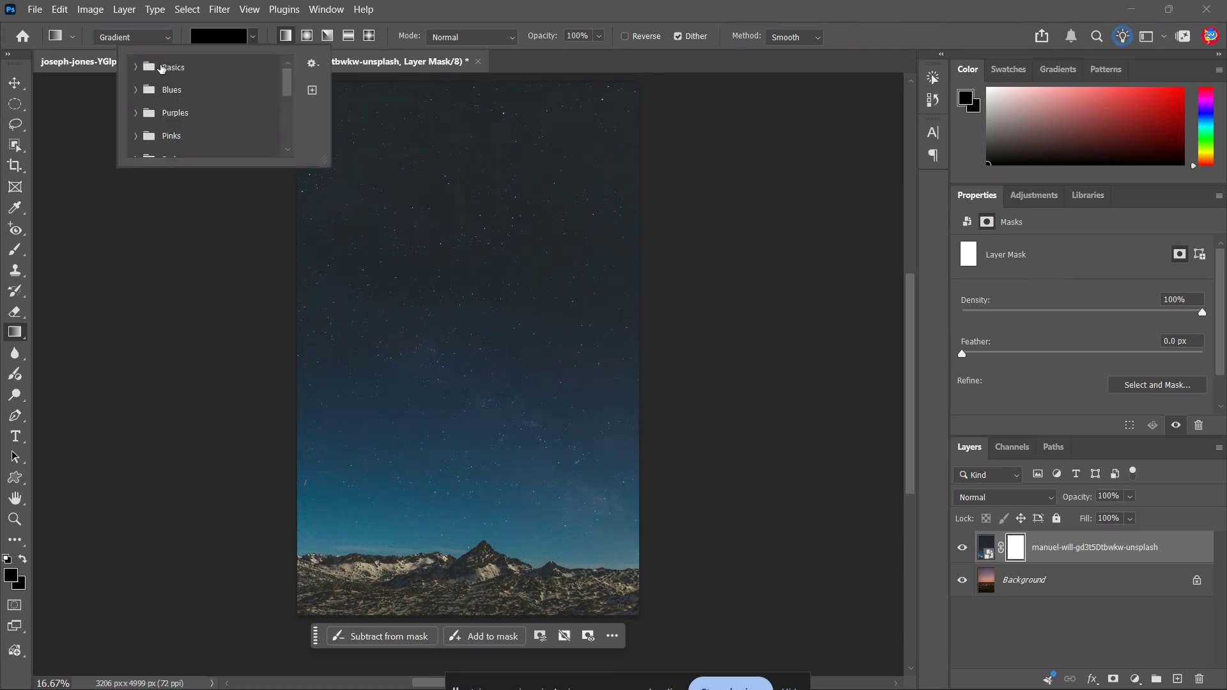
left_click(137, 68)
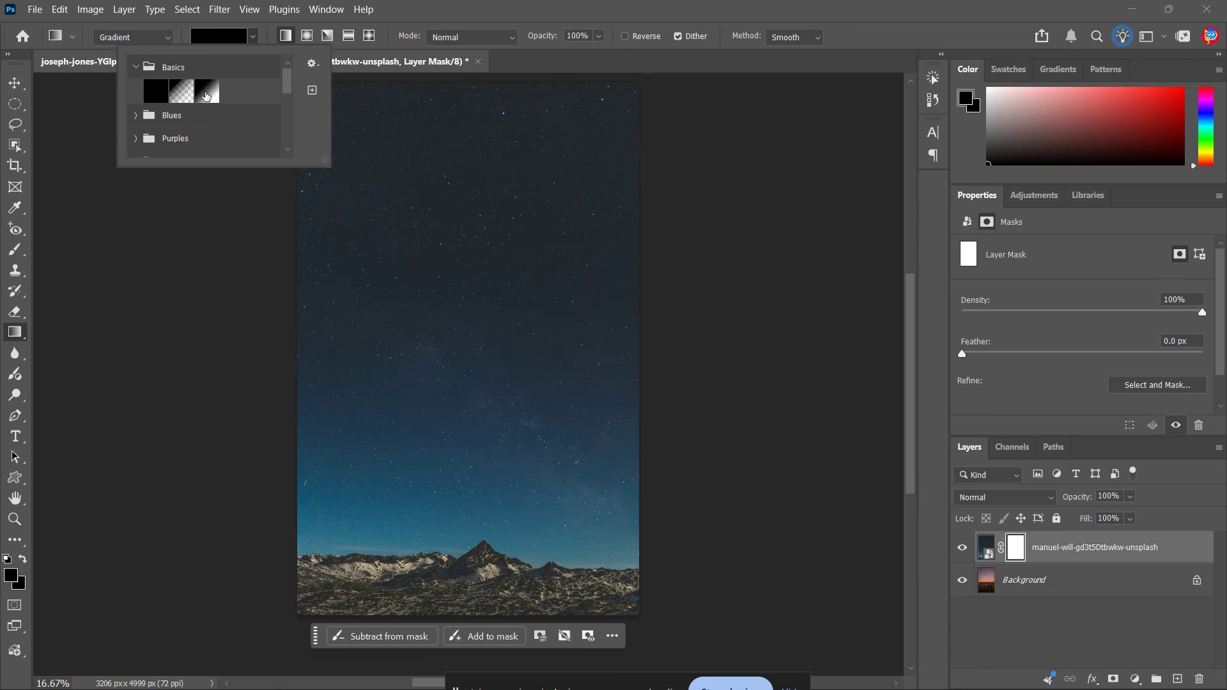
left_click(205, 94)
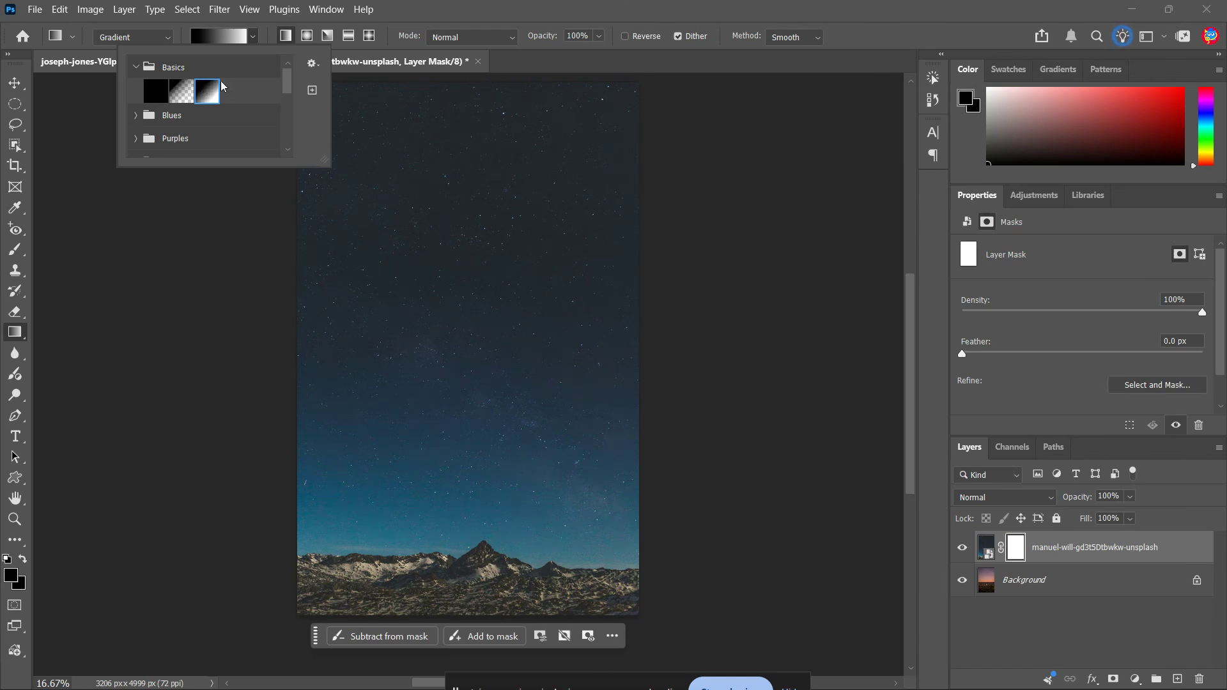
left_click(258, 40)
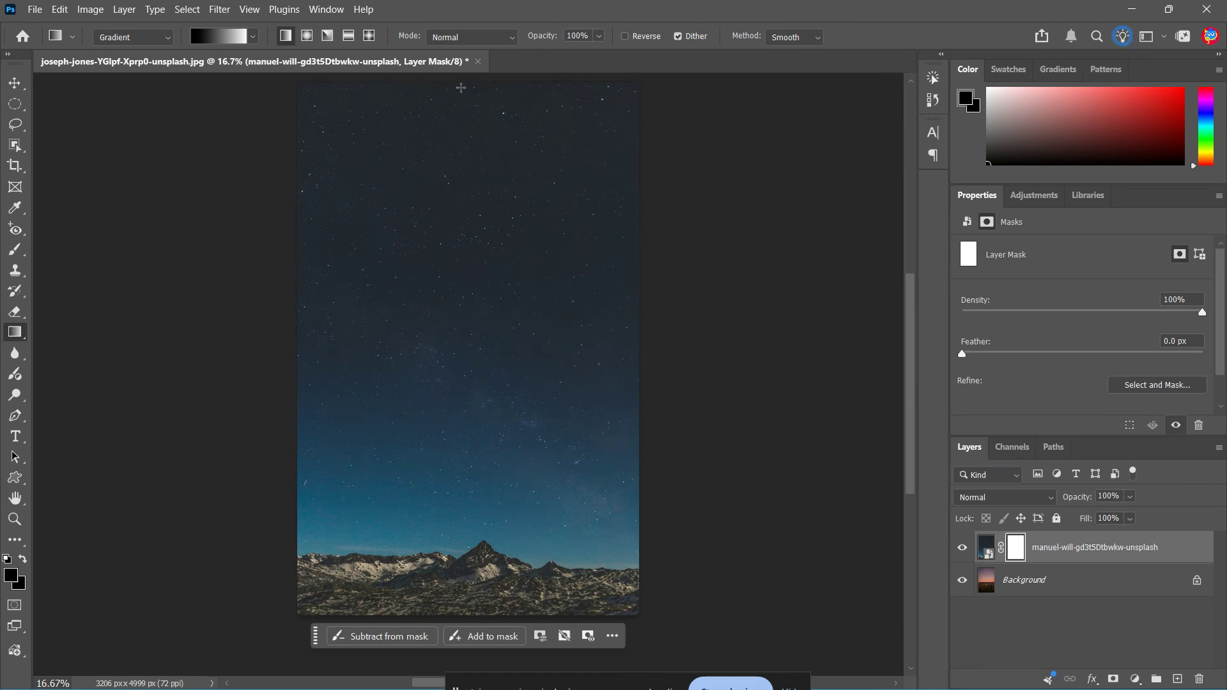
- Try a black-to-white mask gradient running from the image's top edge down past the middle, and cancel it
left_click_drag(461, 87, 483, 399)
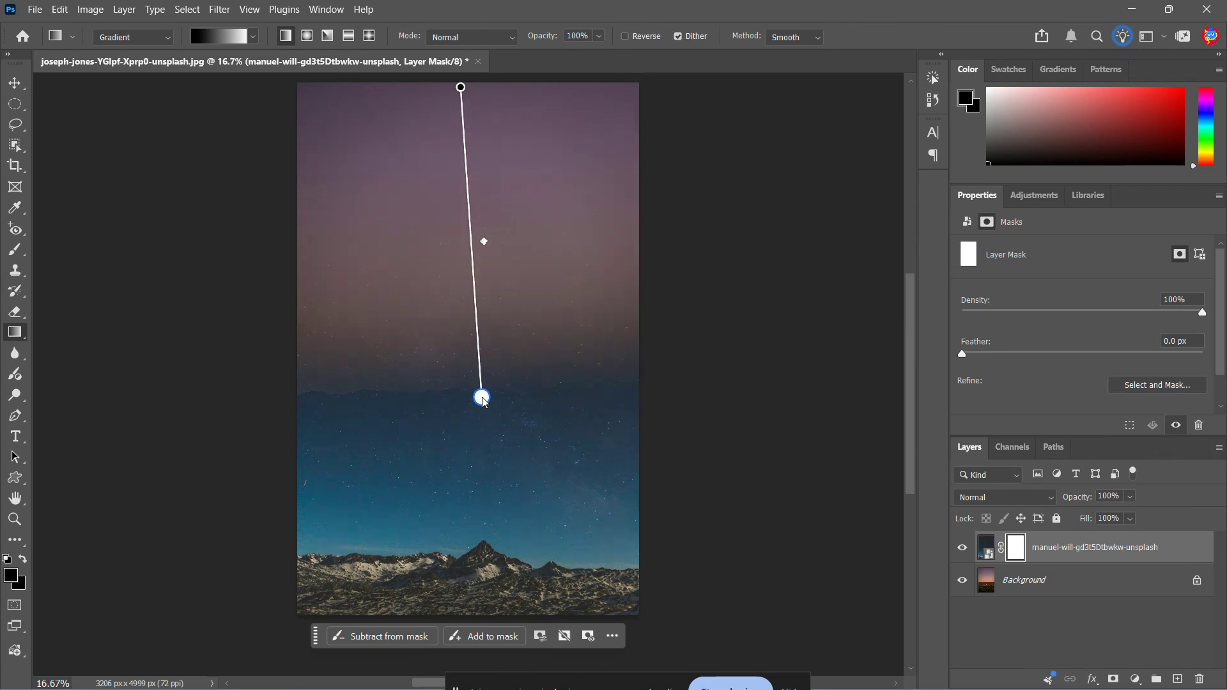
key("Escape")
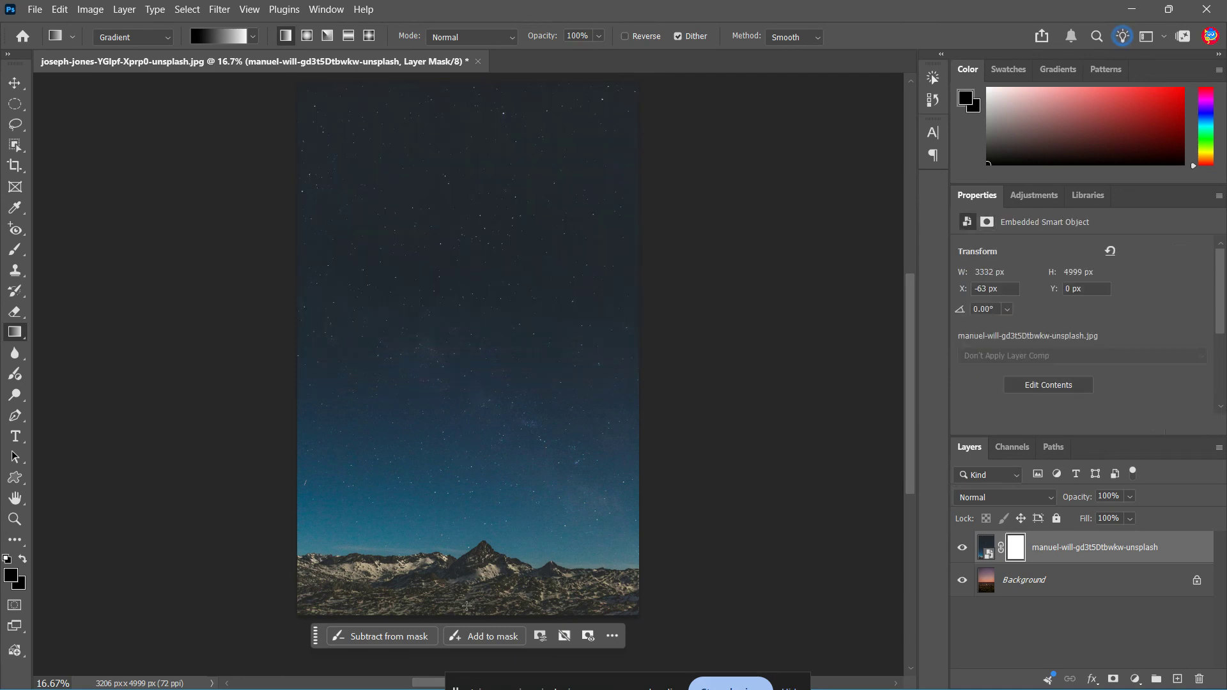
- Apply a linear mask gradient from the image's lower edge up to just above the mountains and shift its midpoint slightly upward
left_click_drag(462, 618, 467, 363)
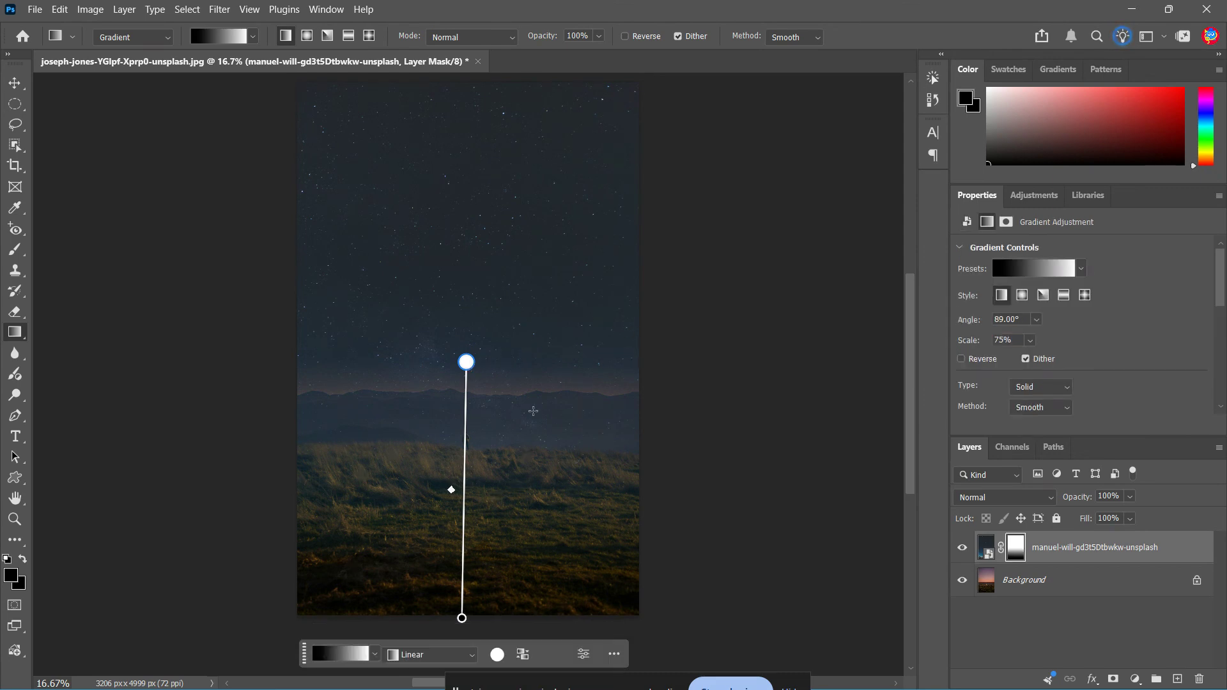
left_click(453, 488)
mouse_move(456, 488)
left_mouse_down()
mouse_move(463, 432)
mouse_move(468, 492)
mouse_move(469, 479)
left_mouse_up()
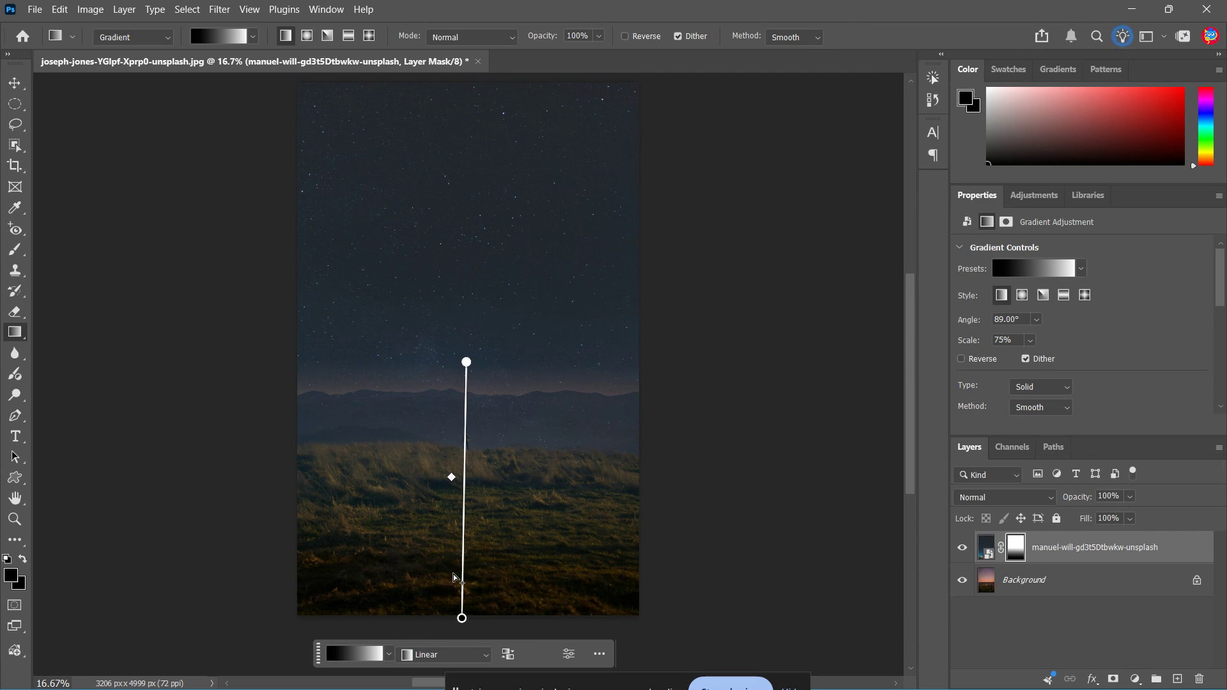
- Shorten the mask gradient to about 33% scale, starting in the upper grass and ending at the mountain horizon
left_click_drag(462, 617, 467, 519)
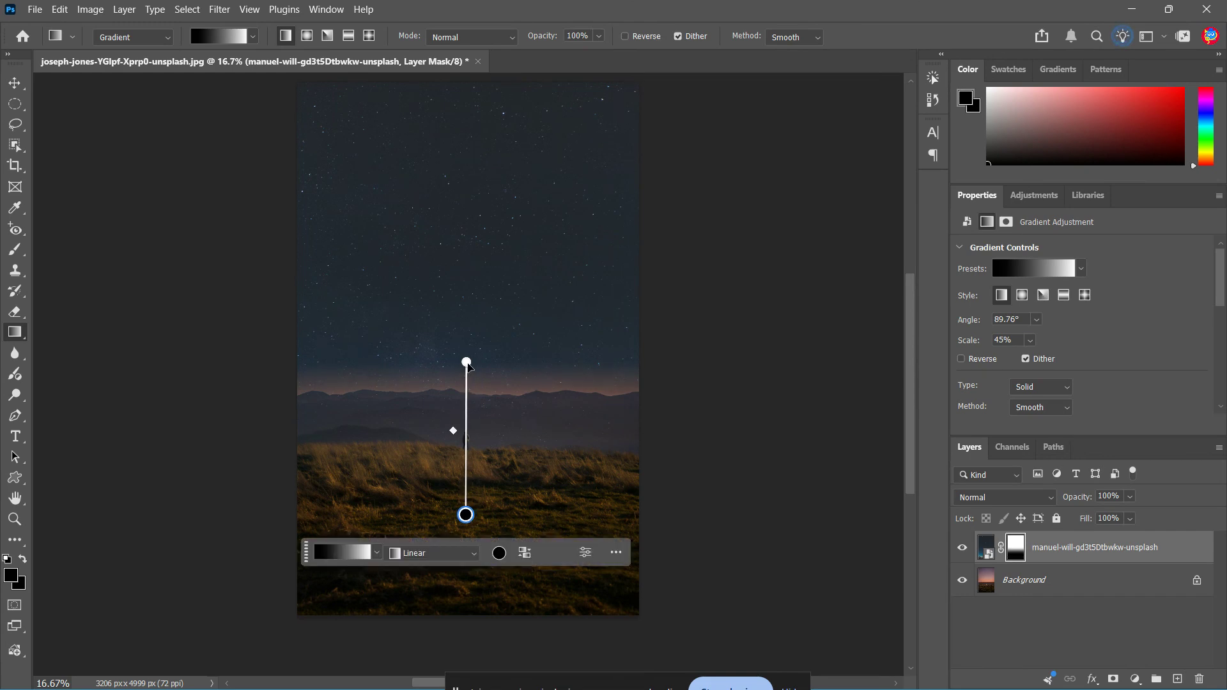
left_click_drag(466, 364, 469, 390)
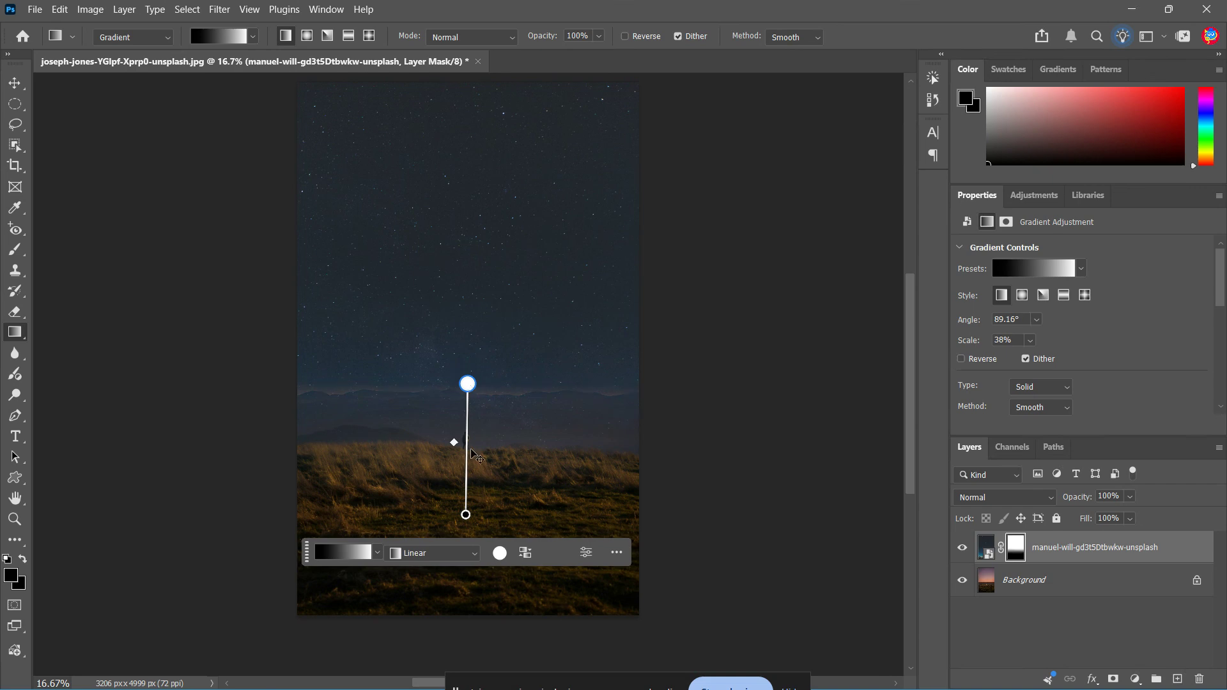
mouse_move(466, 515)
left_mouse_down()
mouse_move(469, 488)
mouse_move(469, 500)
left_mouse_up()
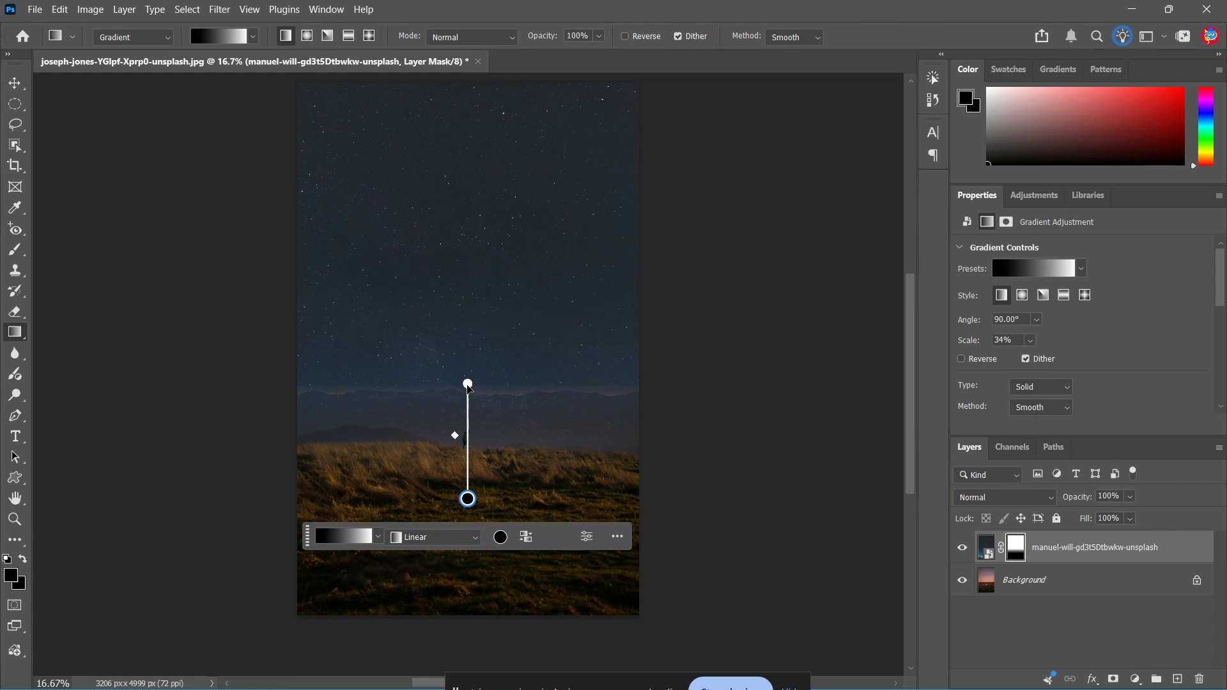
mouse_move(469, 383)
left_mouse_down()
mouse_move(470, 401)
mouse_move(471, 389)
left_mouse_up()
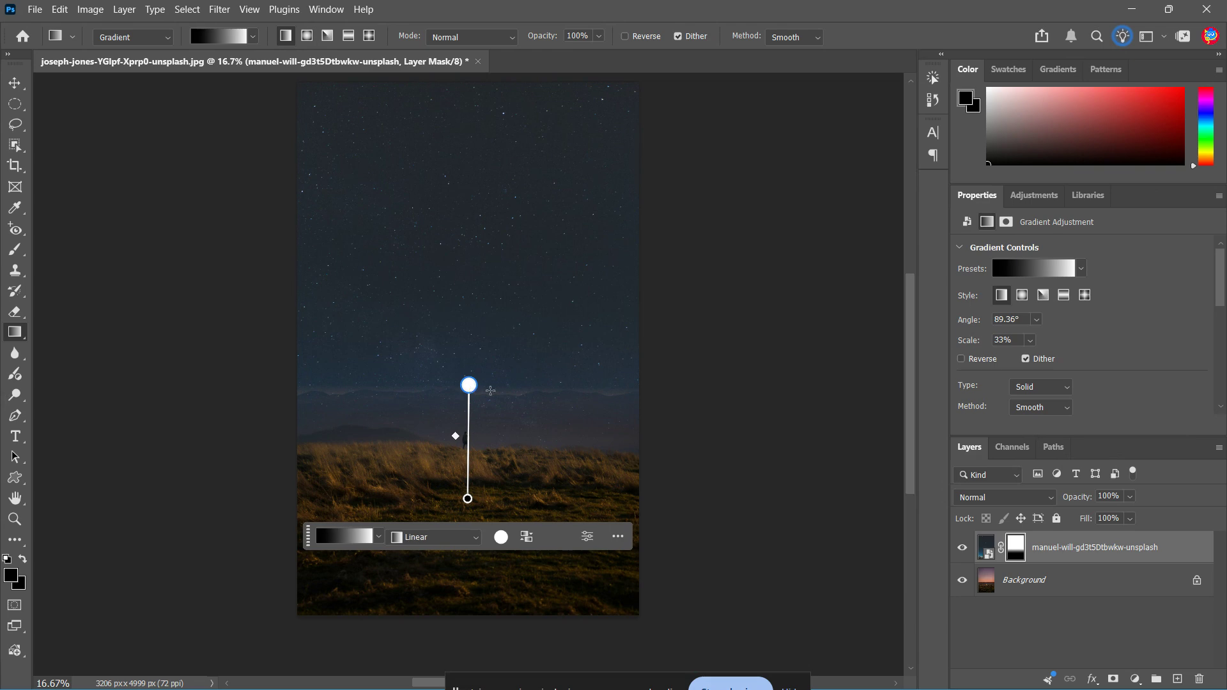
scroll(648, 363, "up", 2)
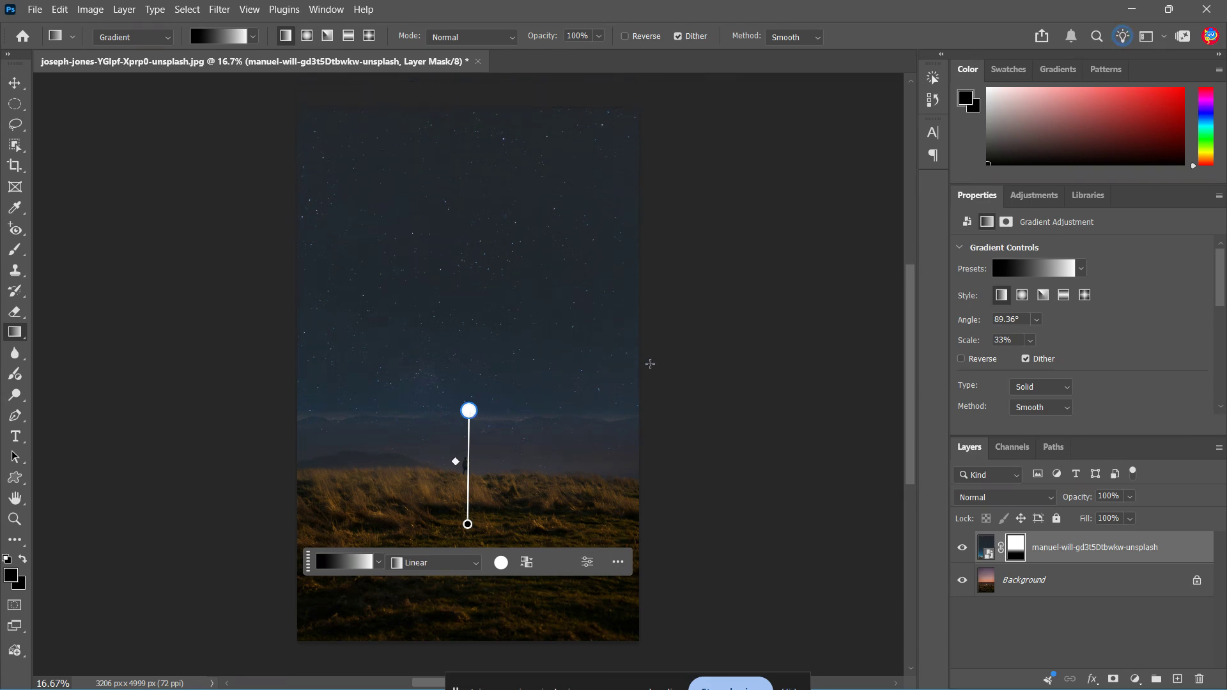
- Move the night-sky layer with its mask straight up to a Y position of about -264 px, and deselect it
left_click(988, 547)
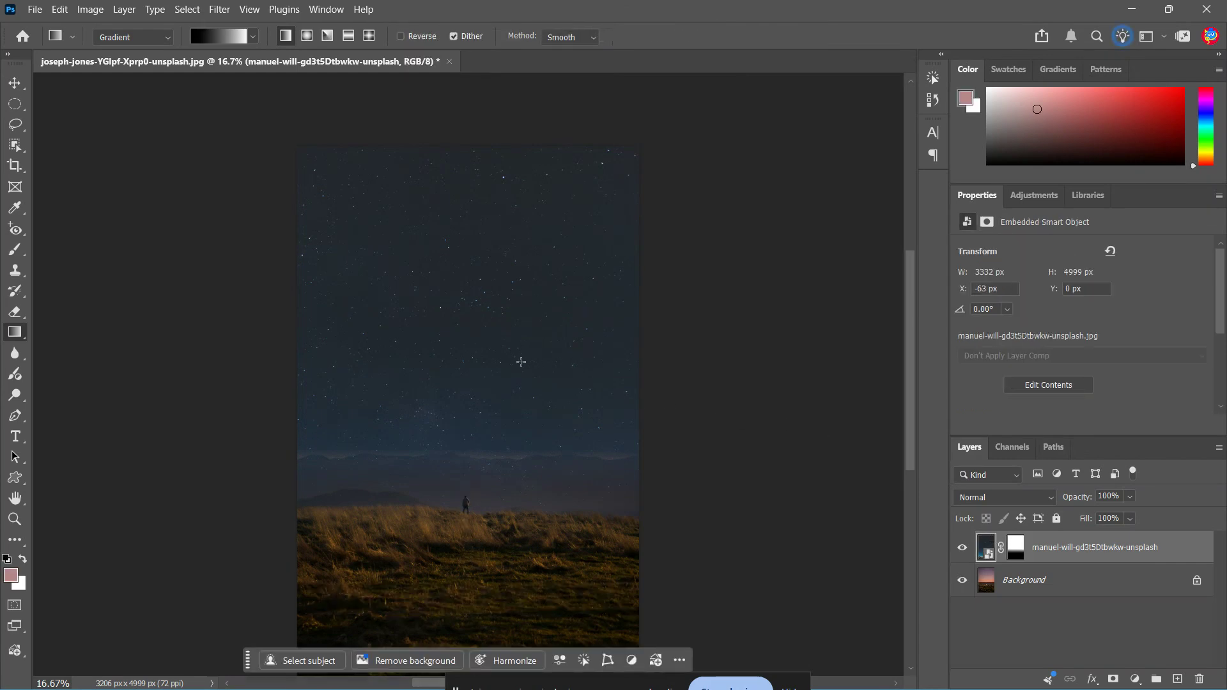
key("v")
left_click_drag(510, 373, 510, 347)
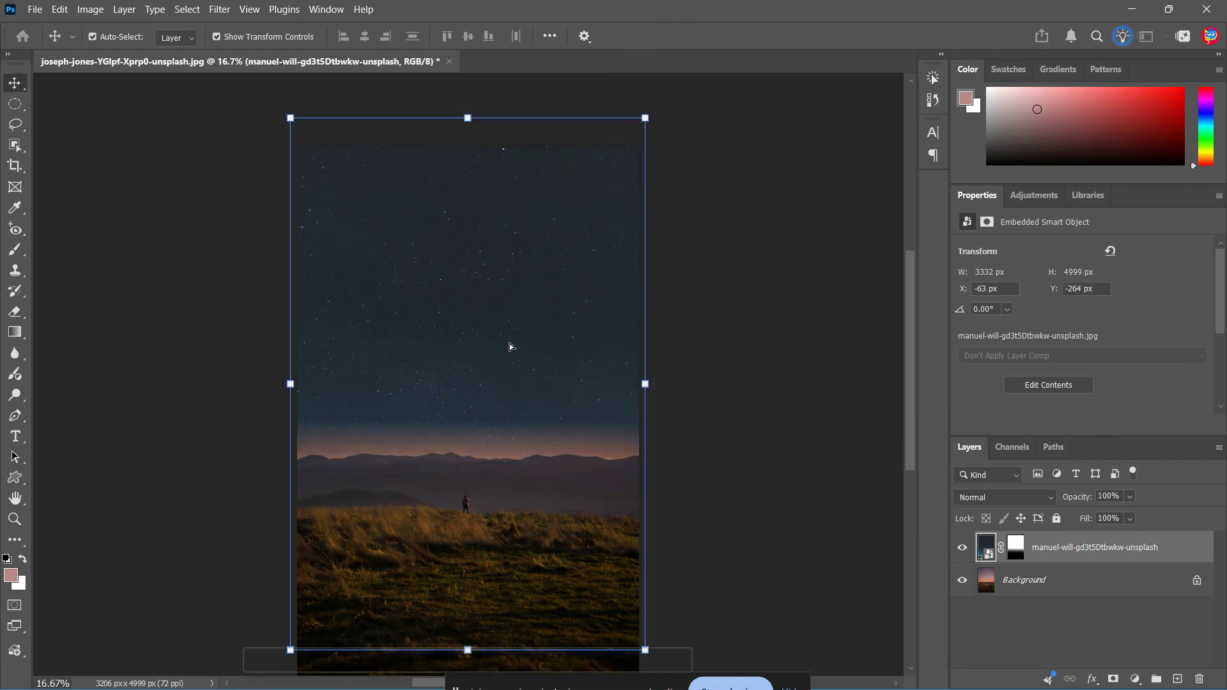
left_click(1015, 548)
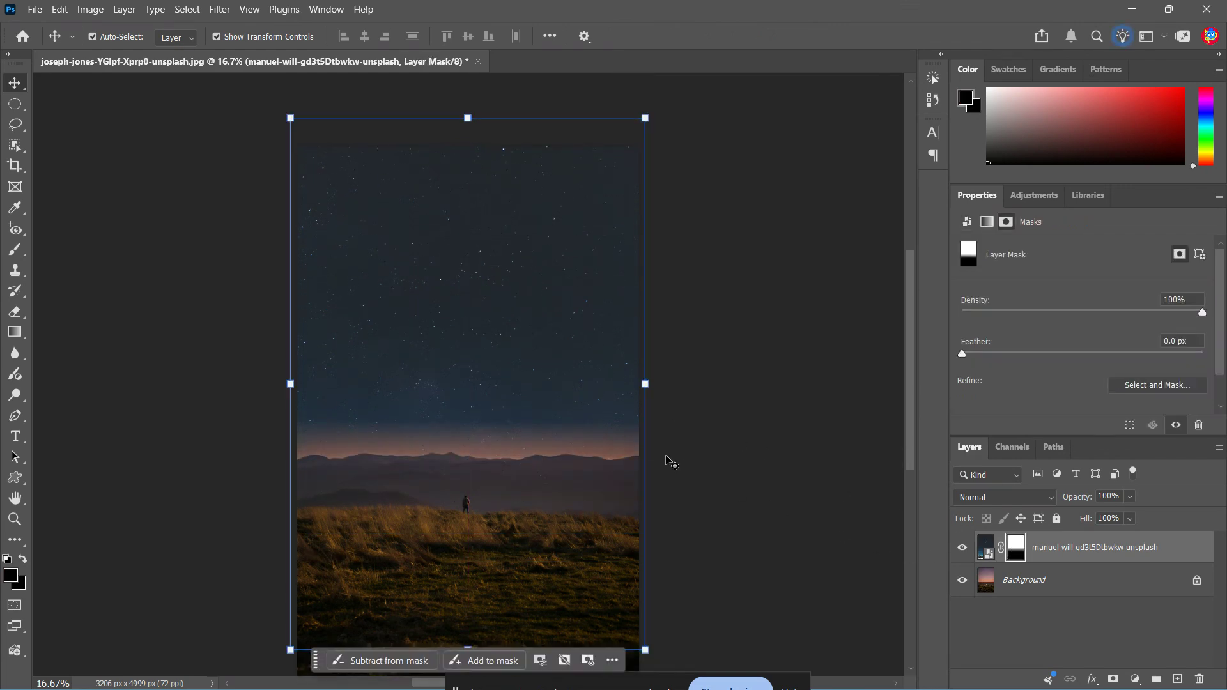
scroll(536, 388, "down", 3)
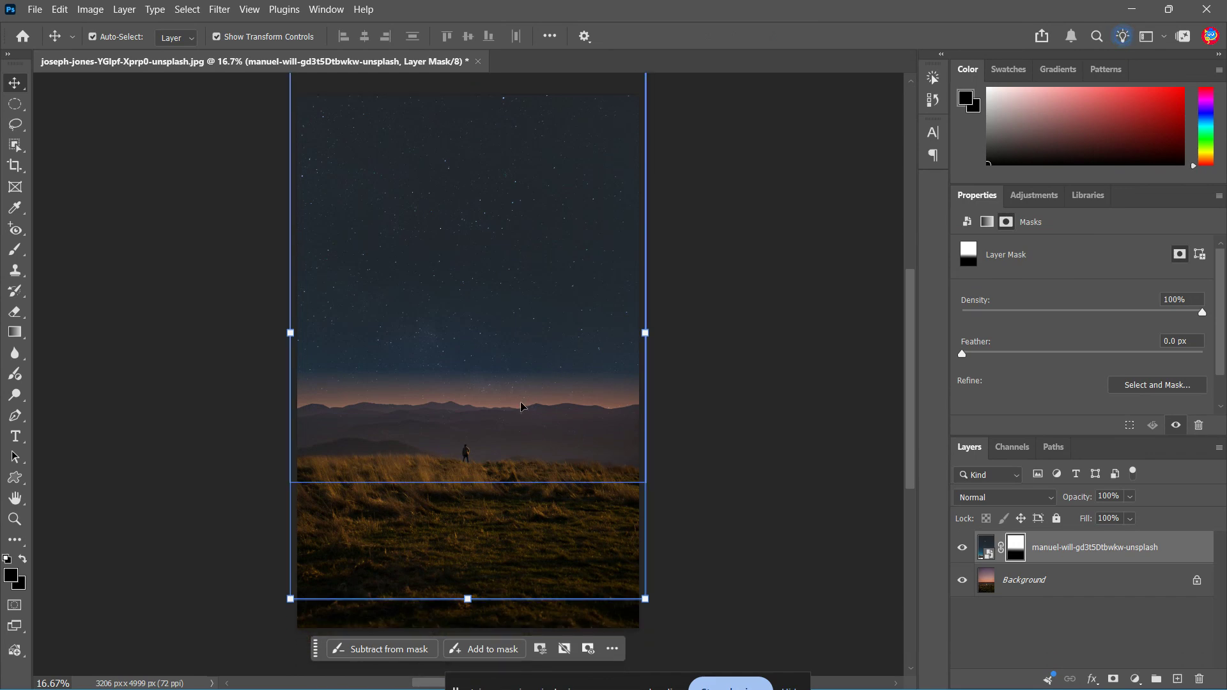
left_click(802, 560)
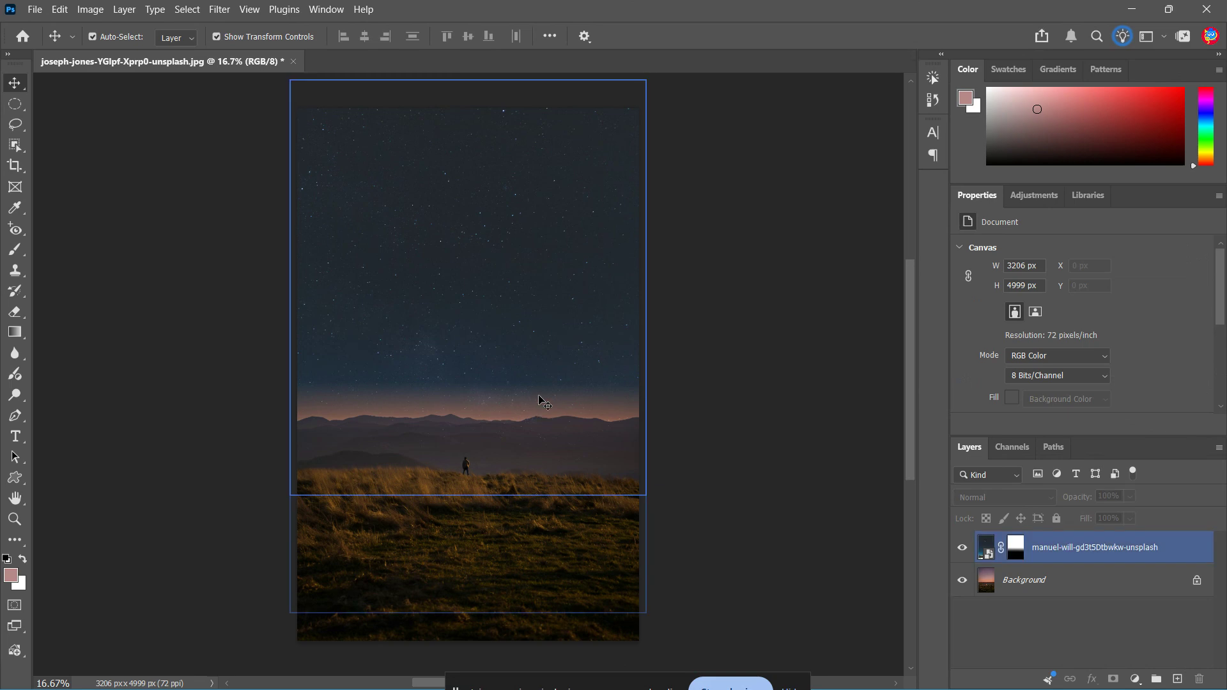
- Enlarge the night-sky layer proportionally to about 103.60%, extending it downward over the mountains
scroll(540, 402, "up", 3)
left_click(522, 357)
scroll(517, 382, "down", 2)
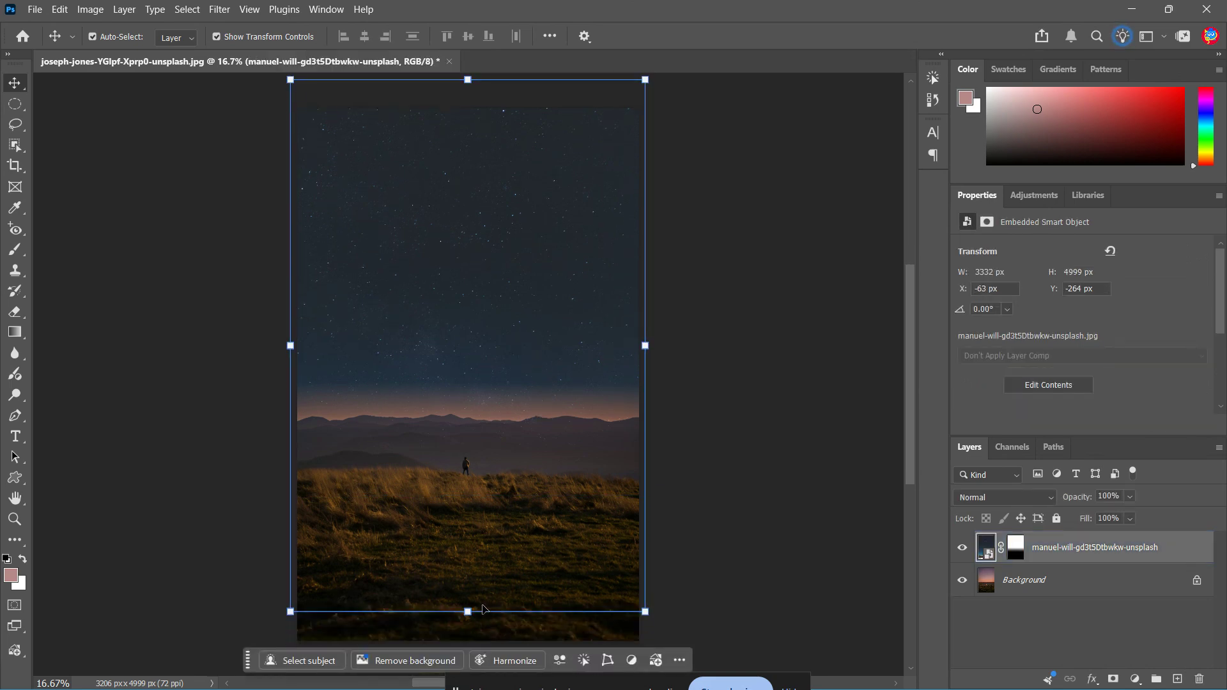
mouse_move(468, 611)
left_mouse_down()
mouse_move(465, 641)
mouse_move(466, 631)
left_mouse_up()
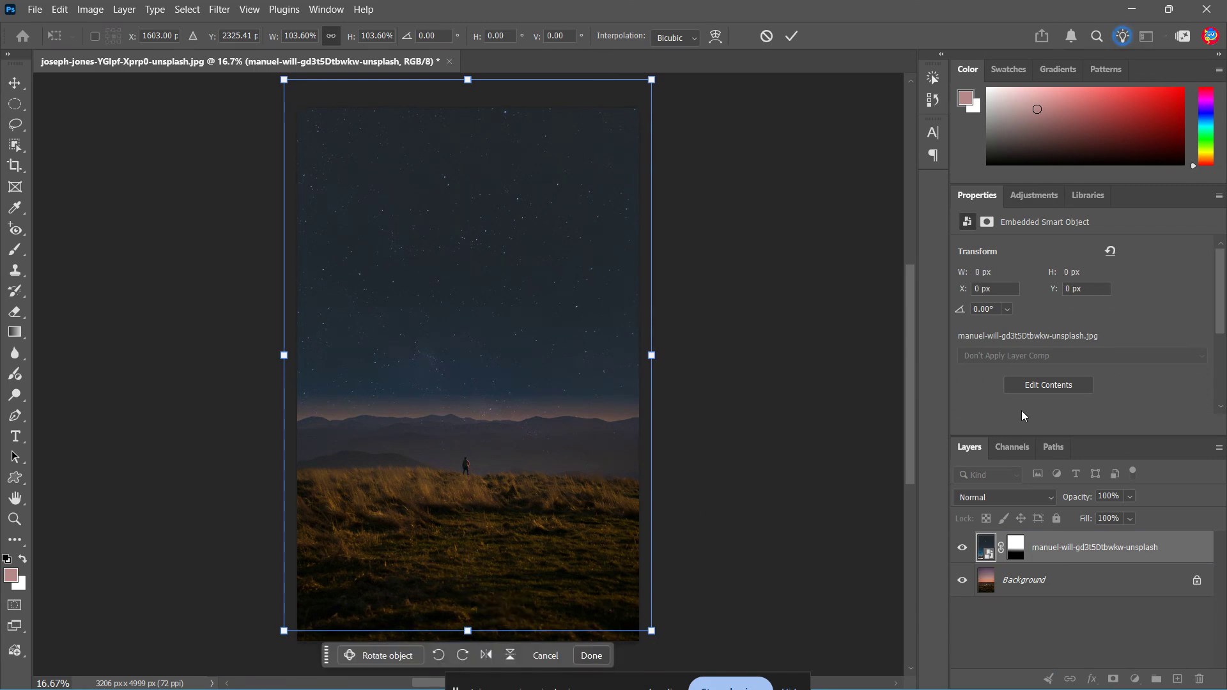
left_click(1064, 563)
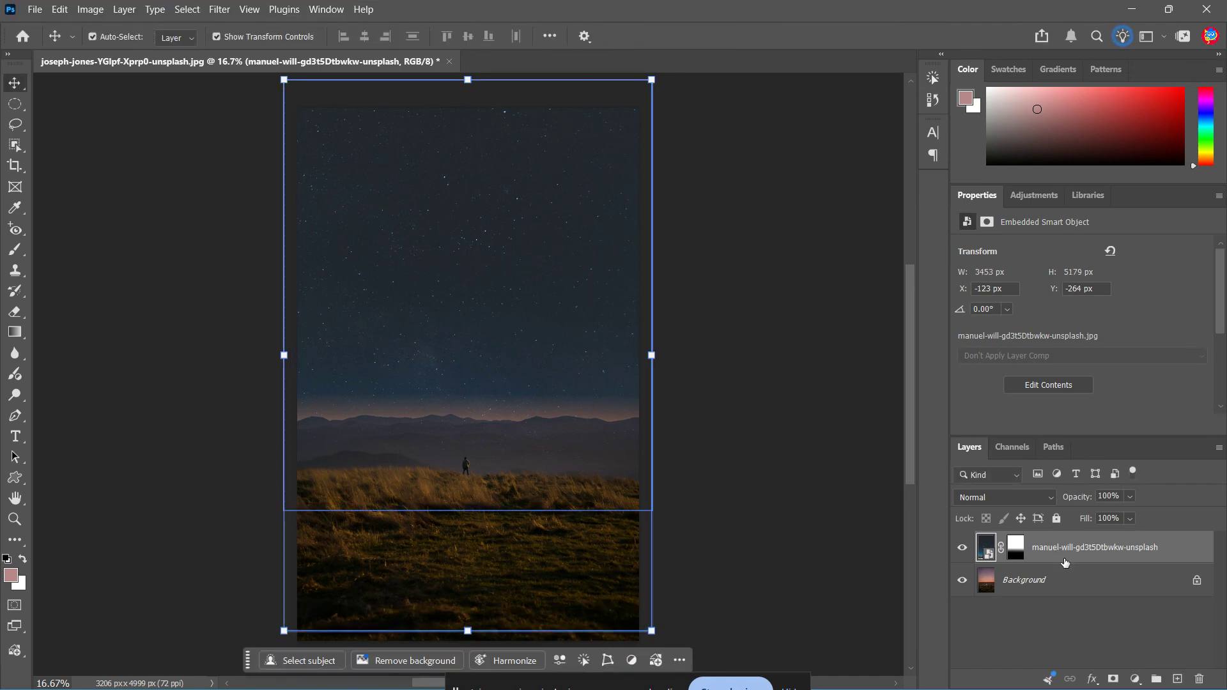
double_click(1016, 550)
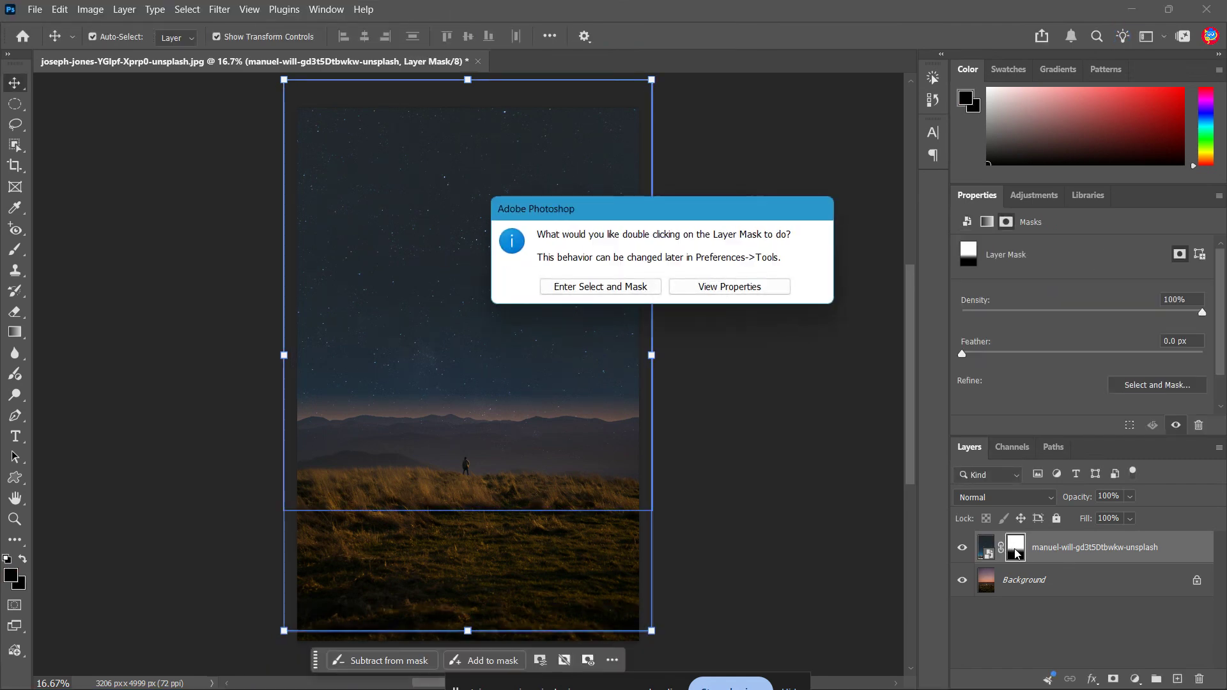
left_click(647, 291)
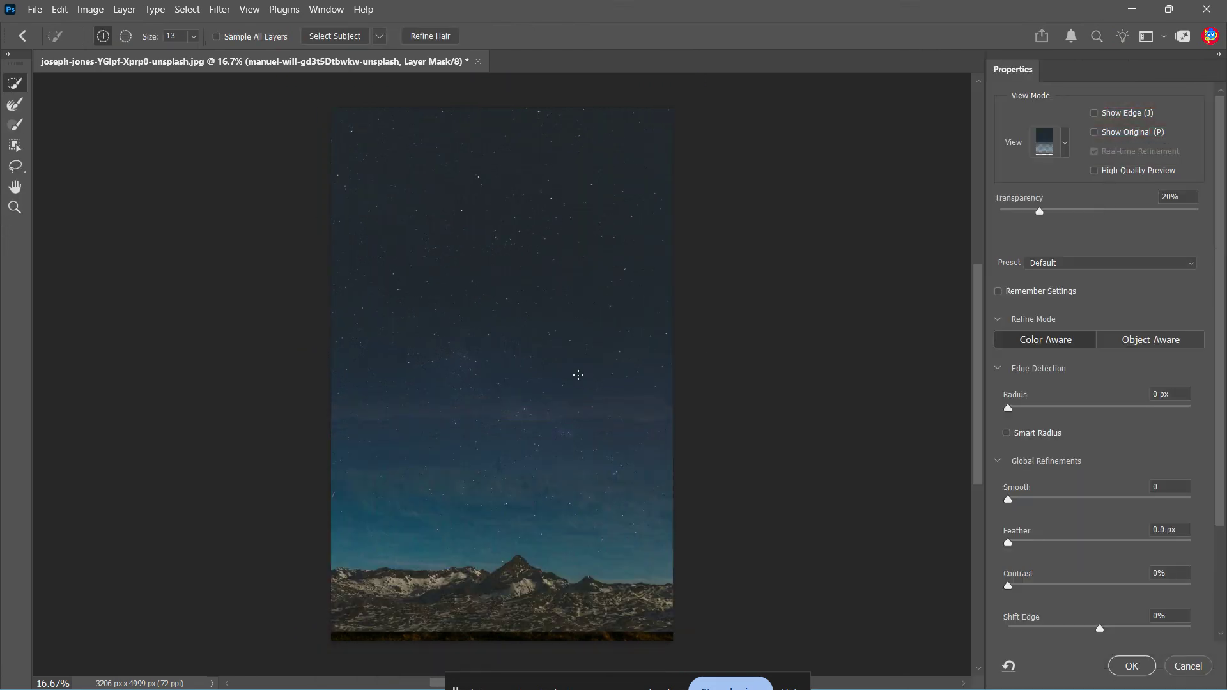
left_click(1186, 666)
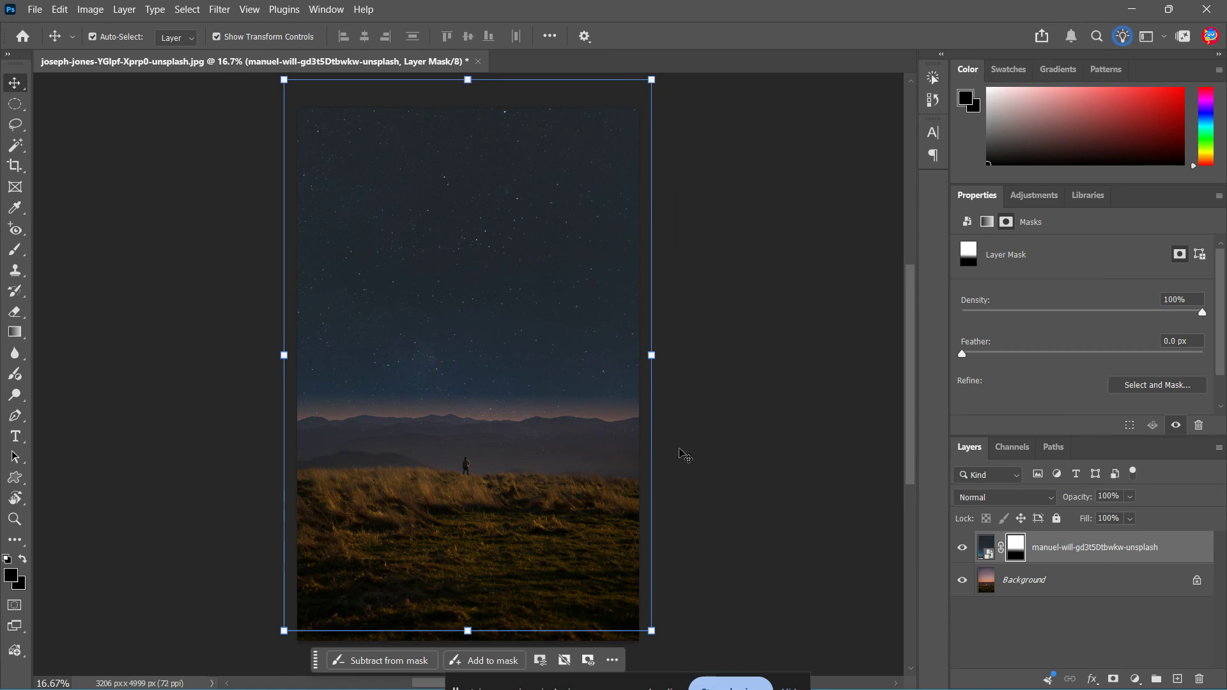
- Move the night-sky layer slightly down so its fade falls over the mountain horizon, and deselect it
left_click_drag(680, 452, 501, 326)
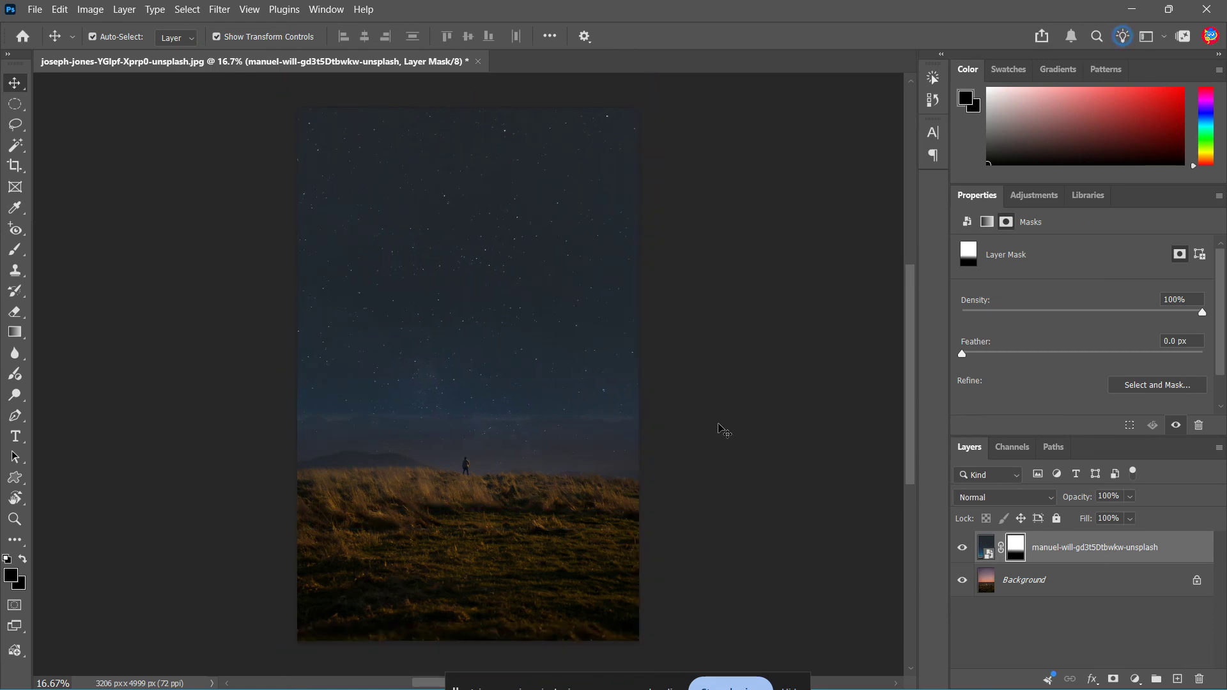
left_click(726, 428)
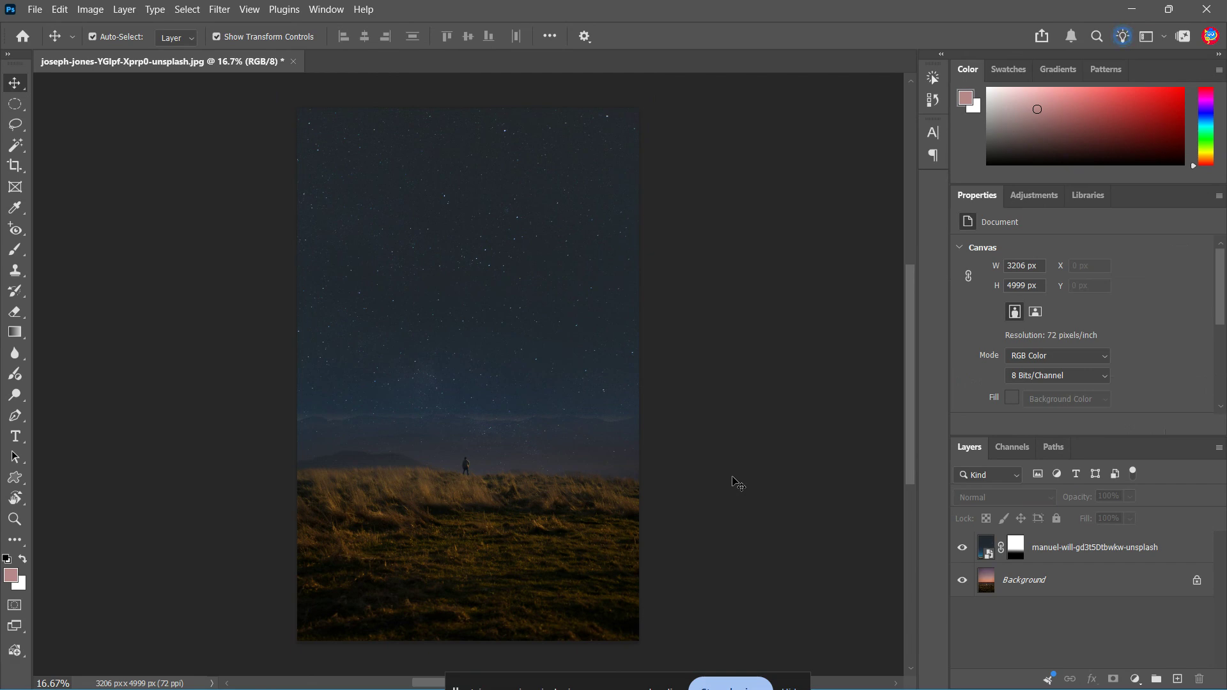